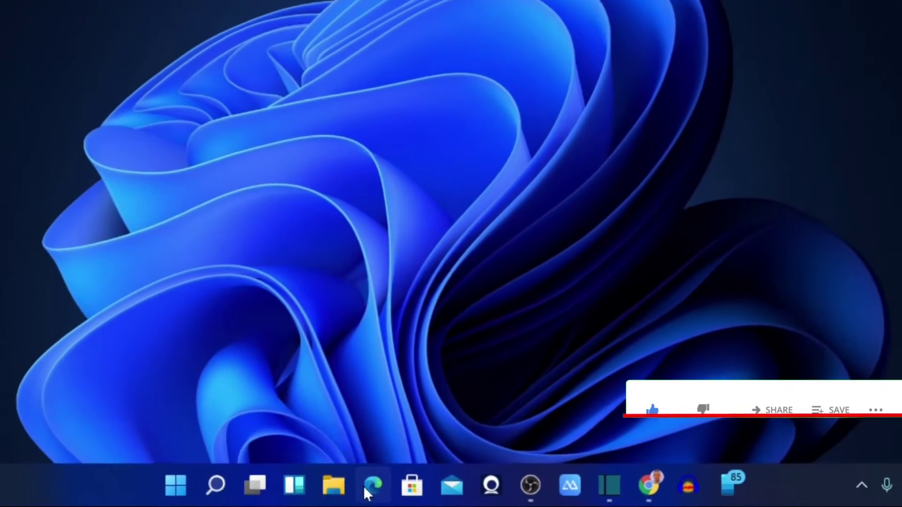
Open Microsoft Edge, search the web for "chrisandriessen taskbarx" and open the developer's website from the results
click(364, 486)
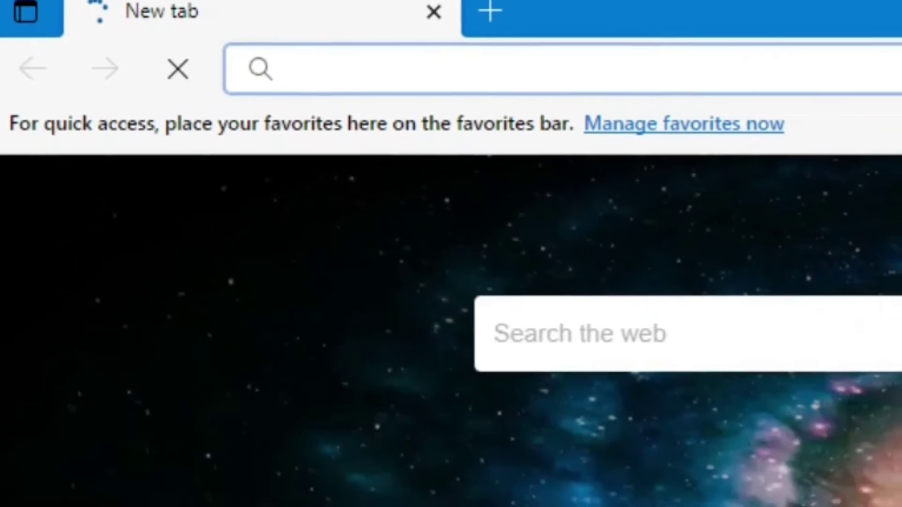
text(chrisandriessen taskbarx)
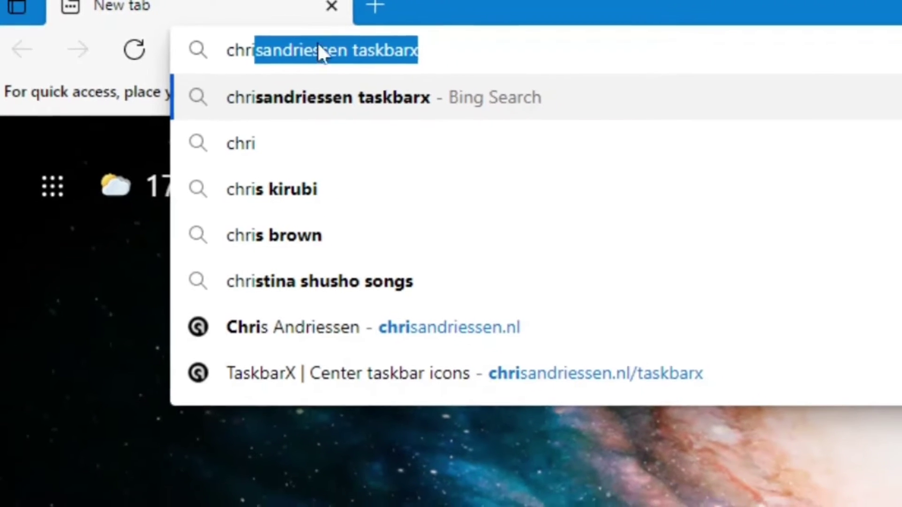
click(319, 98)
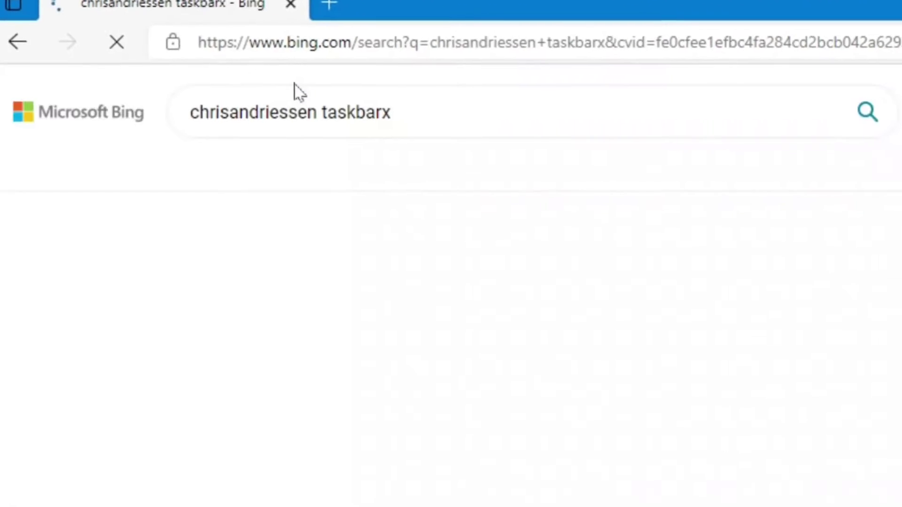
click(280, 248)
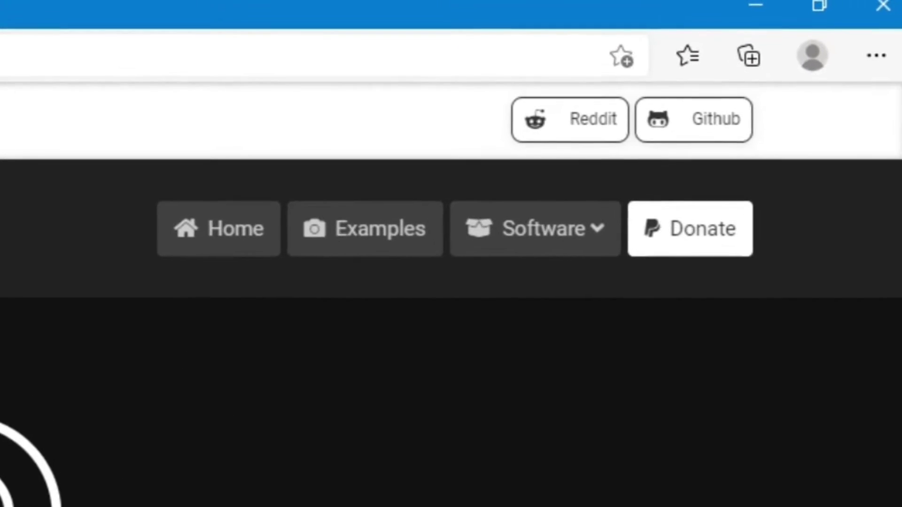
Go to the TaskbarX page from the website's list of software
click(562, 245)
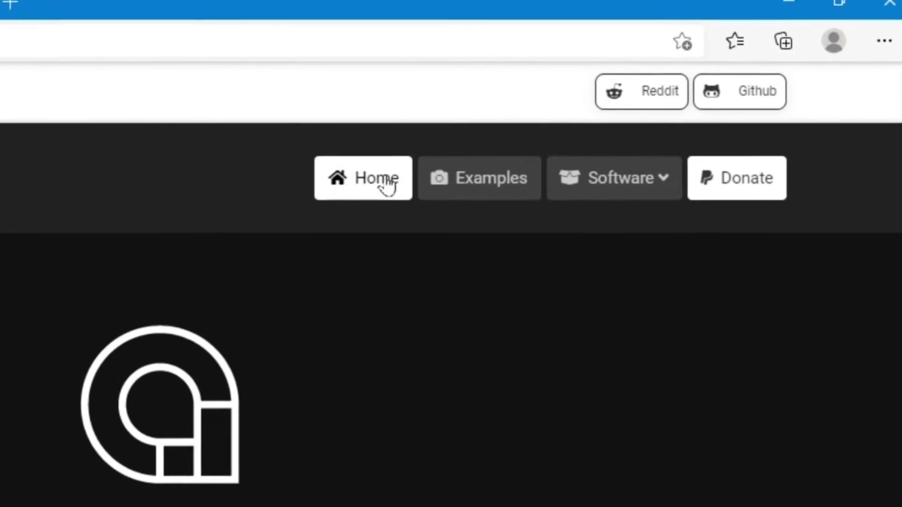
click(586, 179)
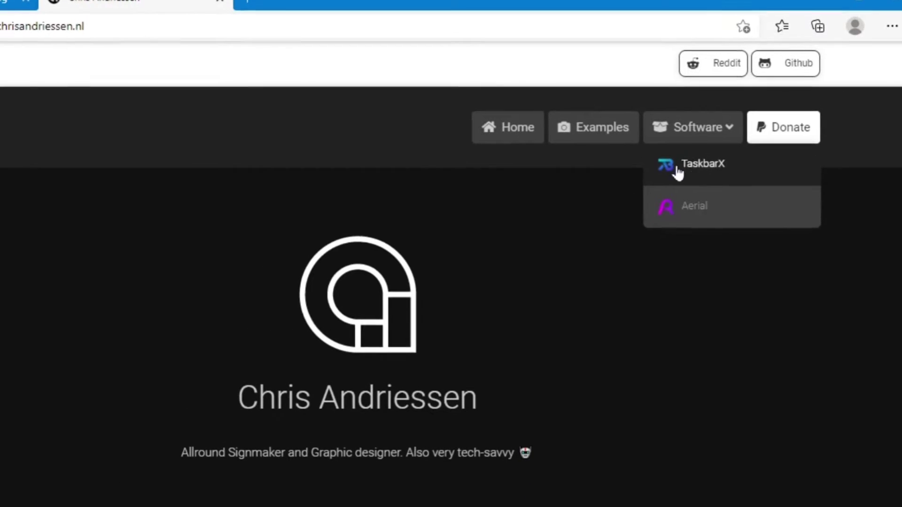
click(679, 170)
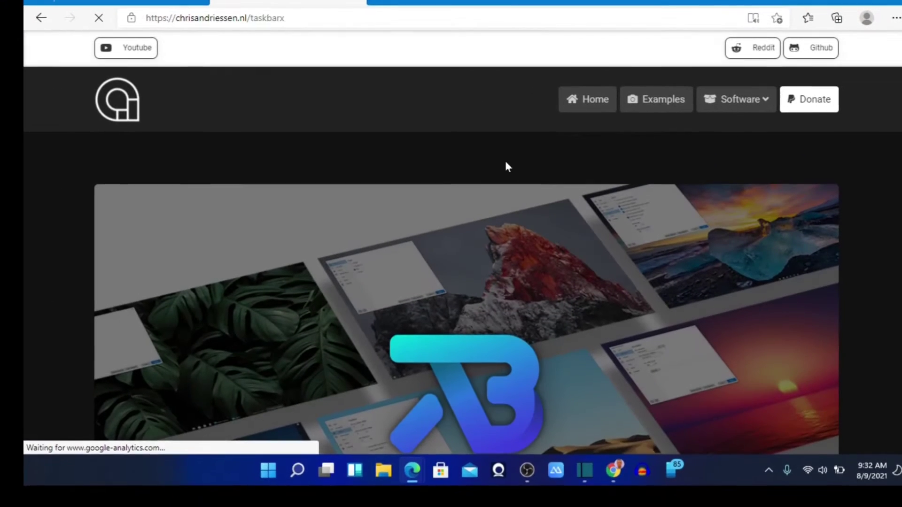
Find the Downloads section of the TaskbarX page and download the Portable Zip x64 version
scroll(291, 265, down, 3)
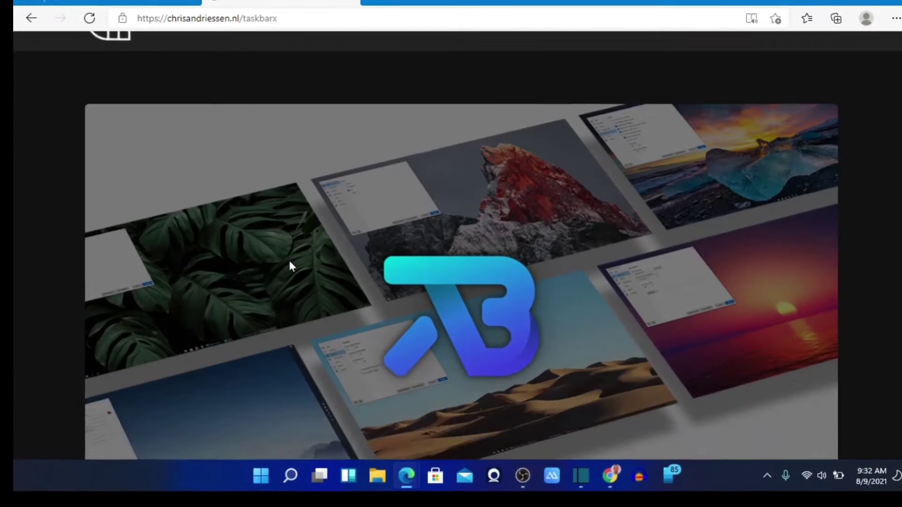
scroll(283, 267, down, 8)
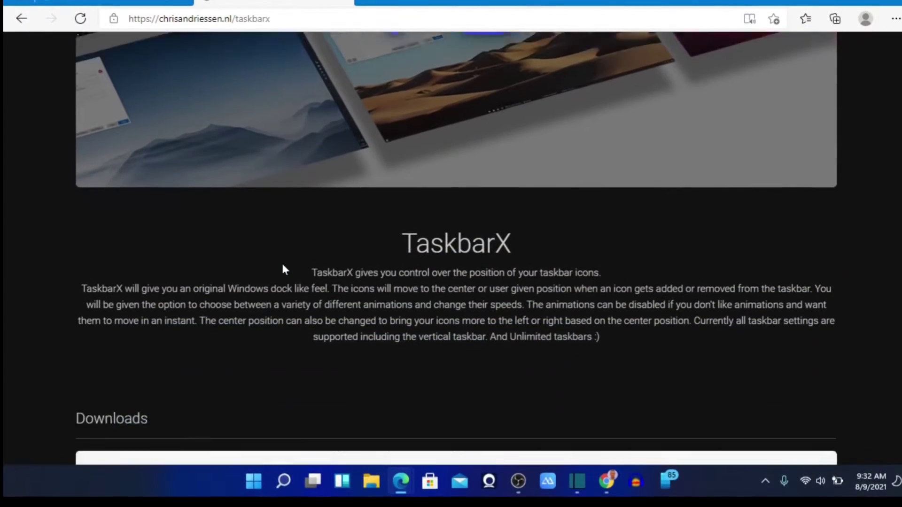
scroll(451, 249, up, 5)
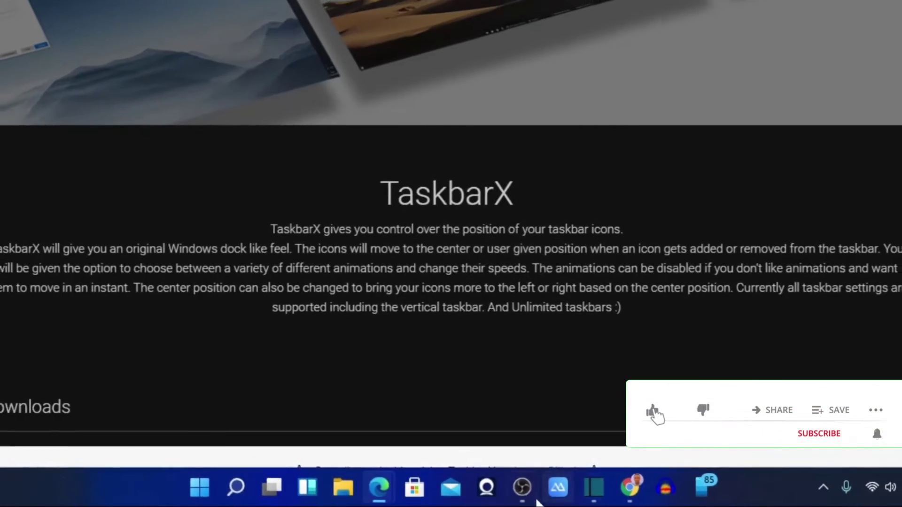
scroll(447, 316, down, 2)
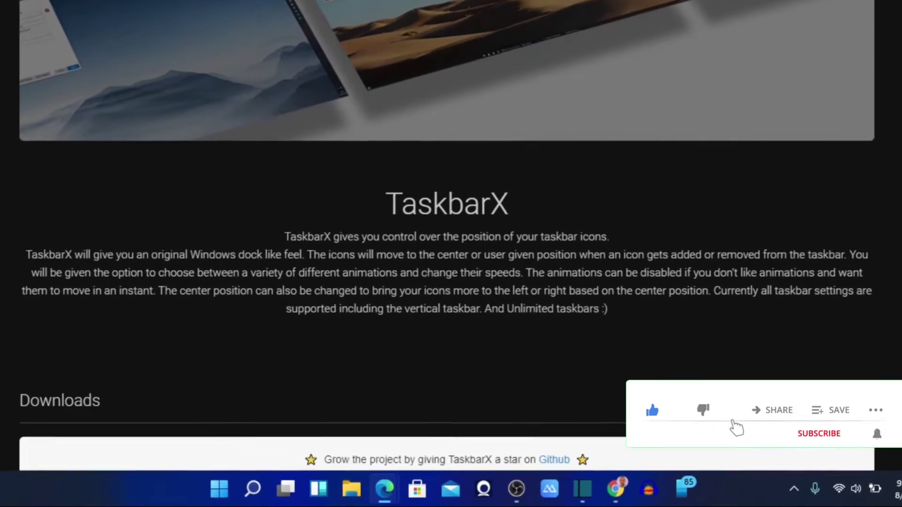
scroll(447, 281, down, 2)
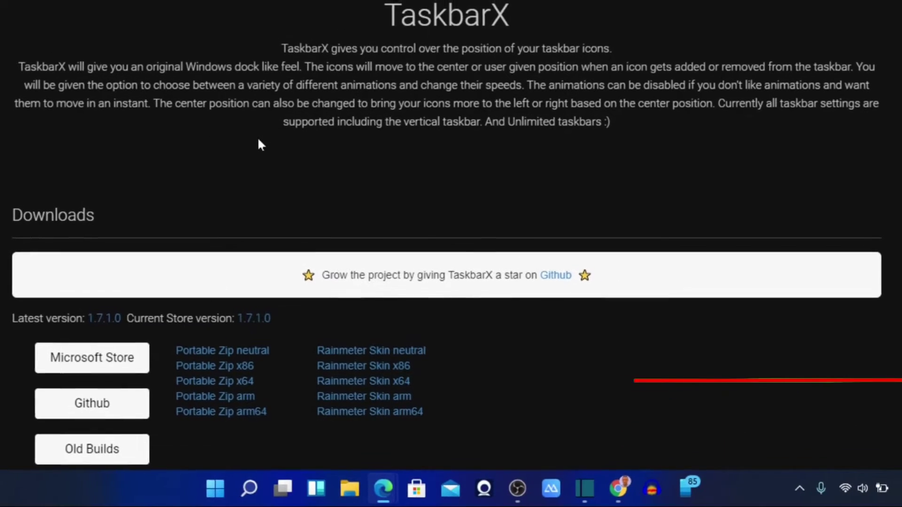
scroll(261, 149, down, 1)
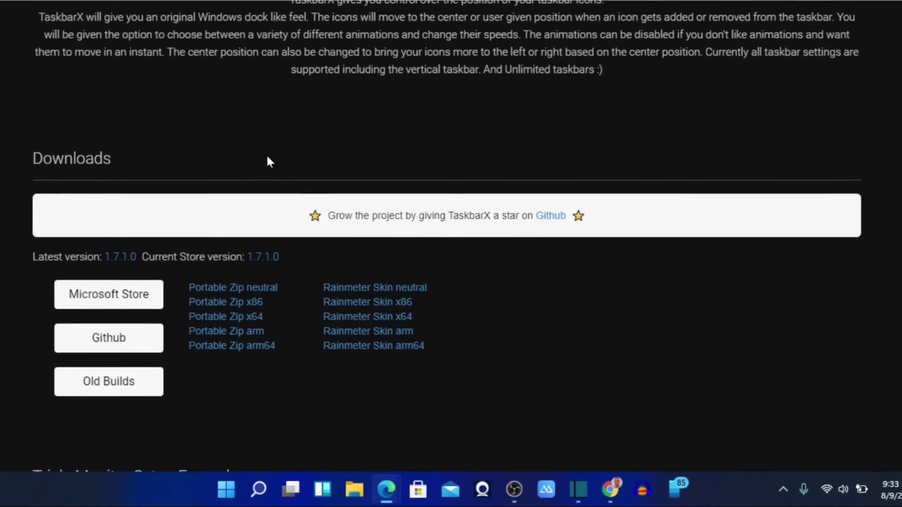
scroll(272, 169, down, 2)
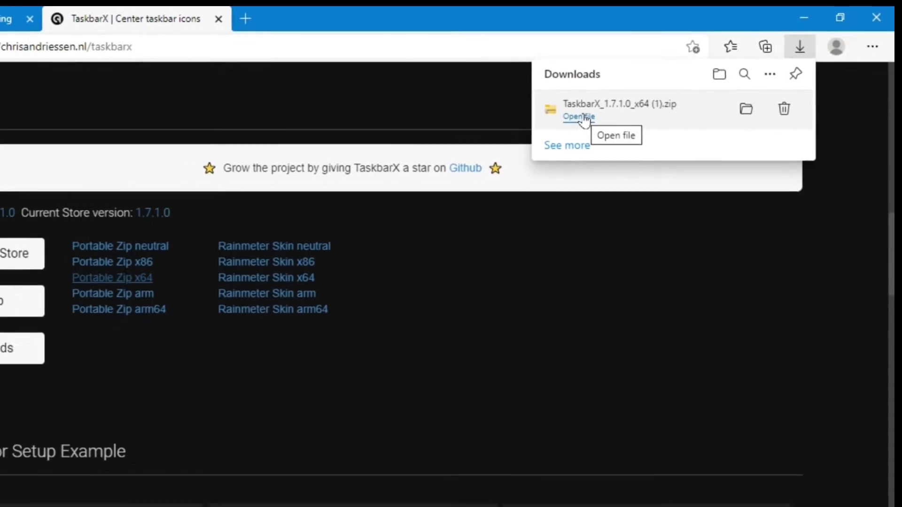
Open the downloaded TaskbarX zip and extract all its files to the TaskbarX_1.7.1.0_x64 (1) folder in Downloads
click(635, 89)
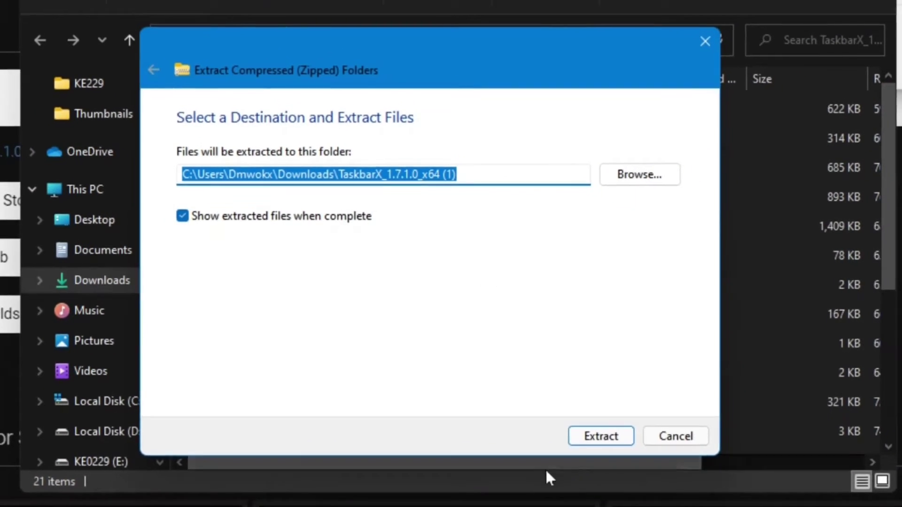
click(600, 435)
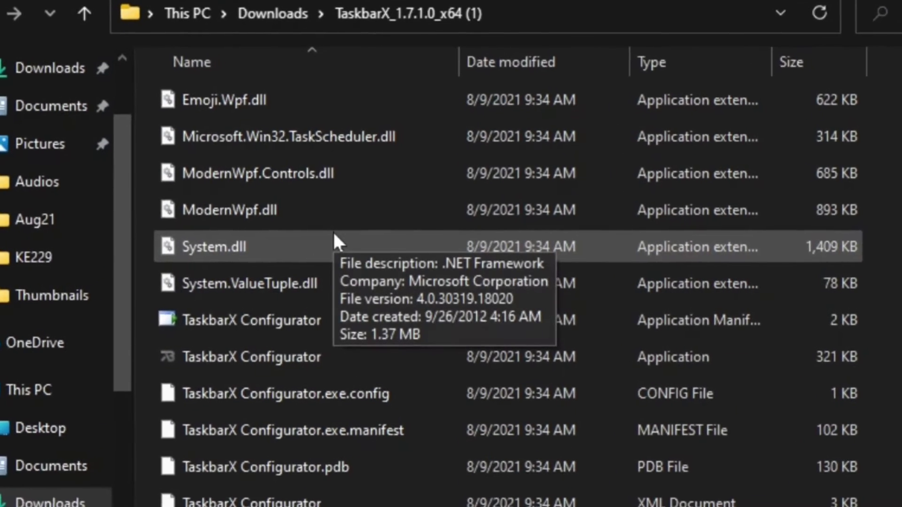
Launch the TaskbarX application from the extracted folder
scroll(337, 385, down, 2)
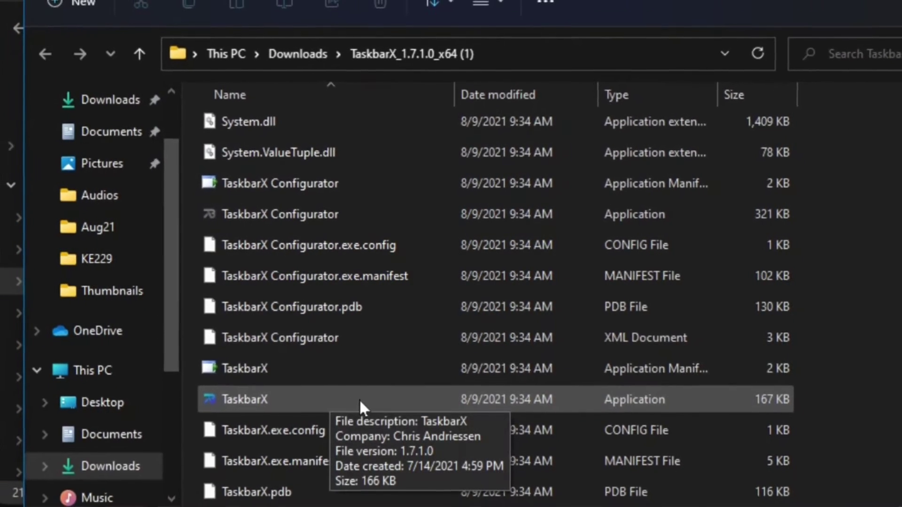
click(323, 388)
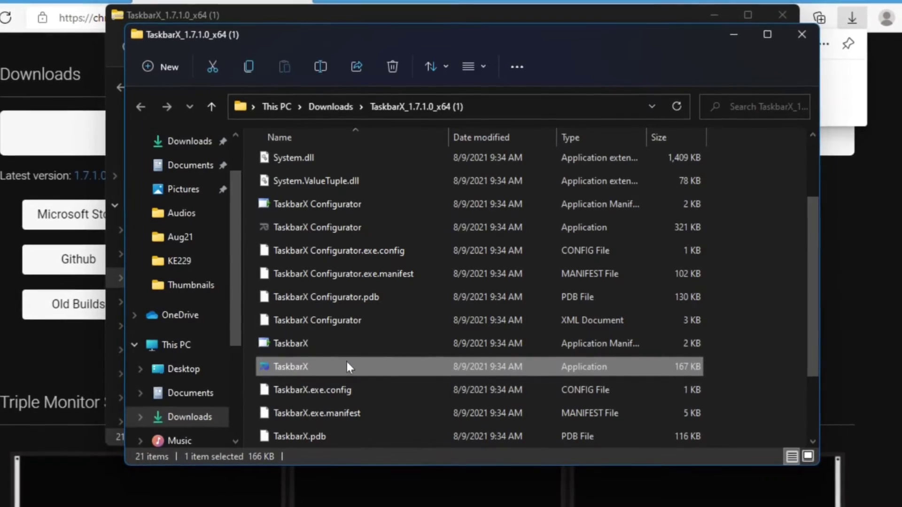
double_click(288, 363)
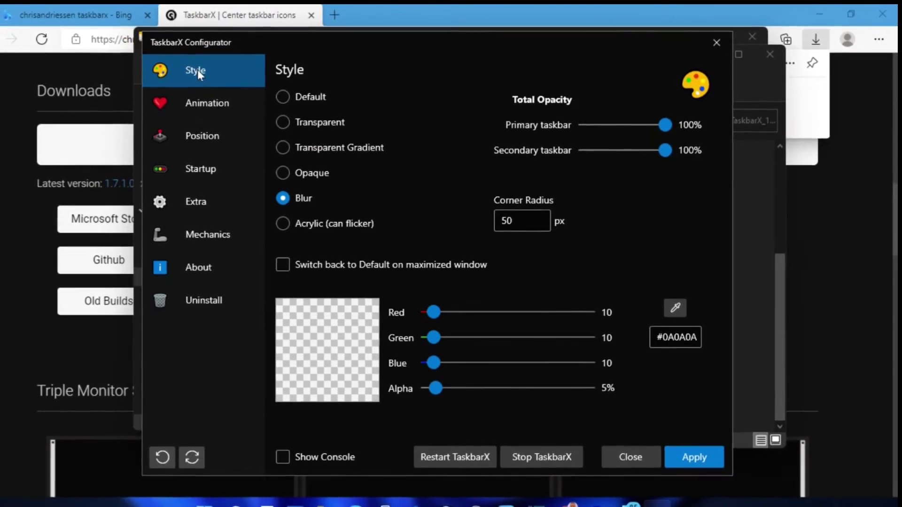
Review the Animation, Position, Startup and Extra settings in the TaskbarX Configurator and return to the Style settings
click(204, 102)
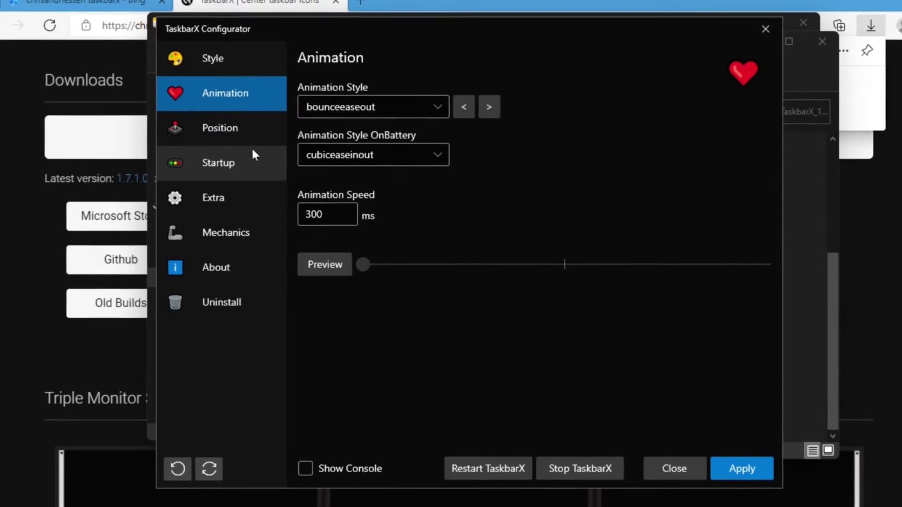
click(213, 127)
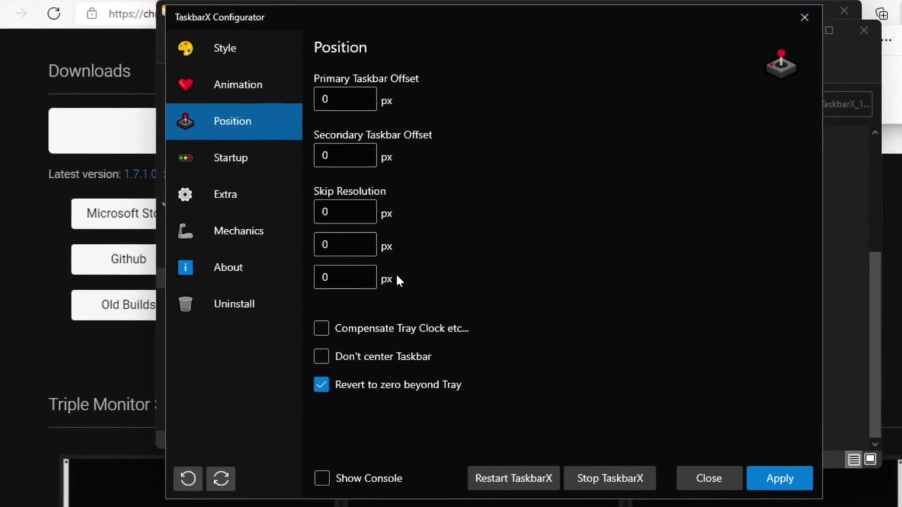
mouse_move(333, 206)
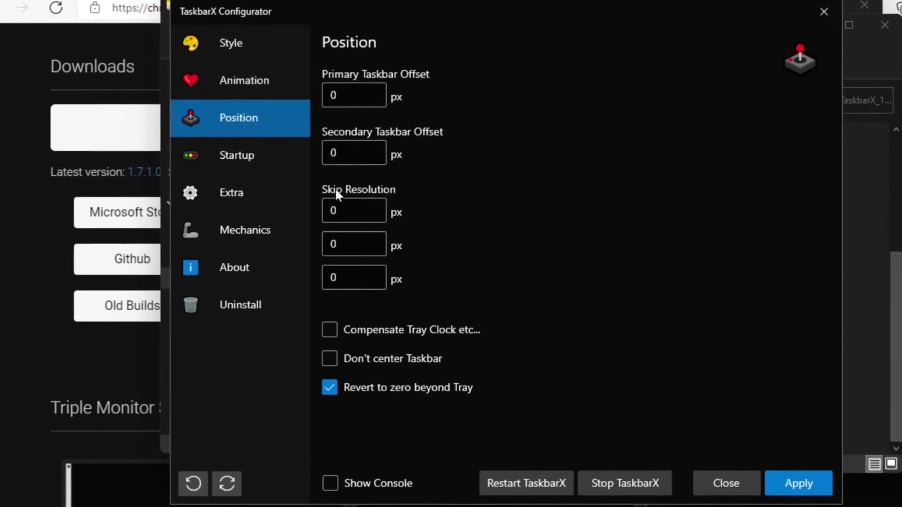
click(224, 158)
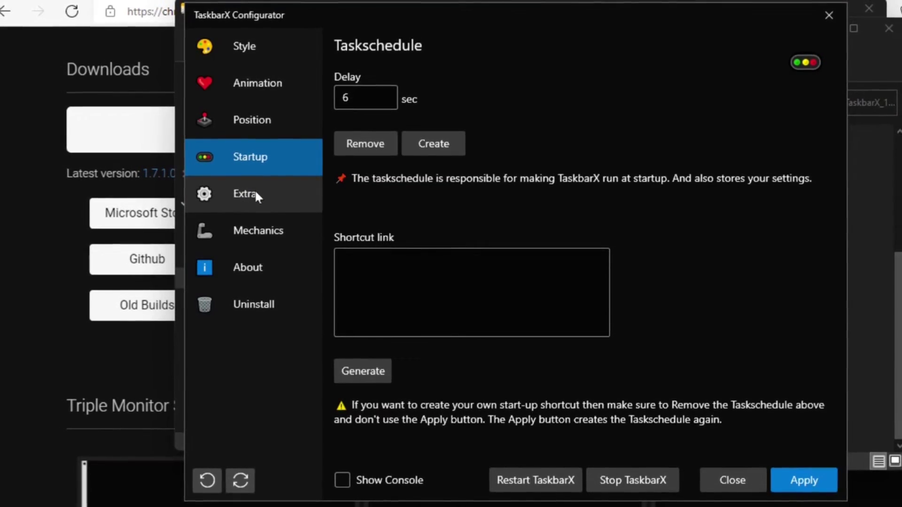
click(255, 194)
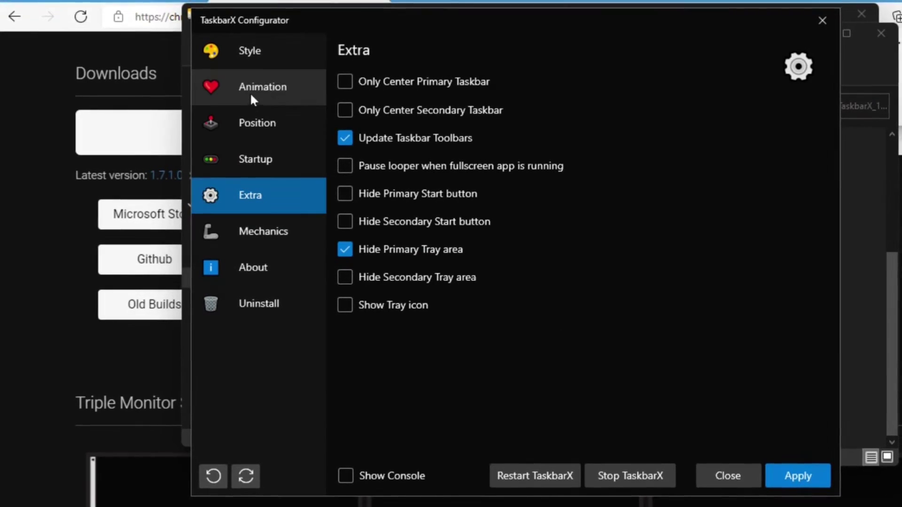
click(255, 51)
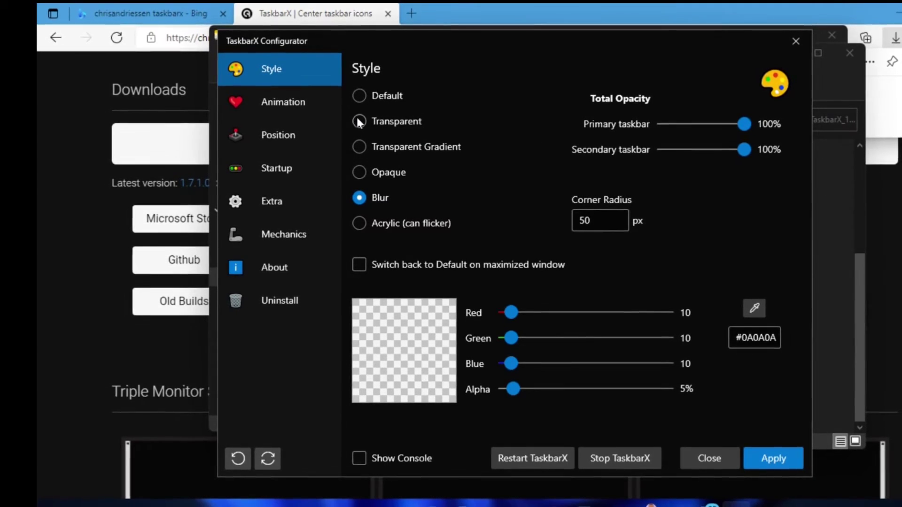
Try the Transparent and Transparent Gradient taskbar styles, applying each one
click(357, 121)
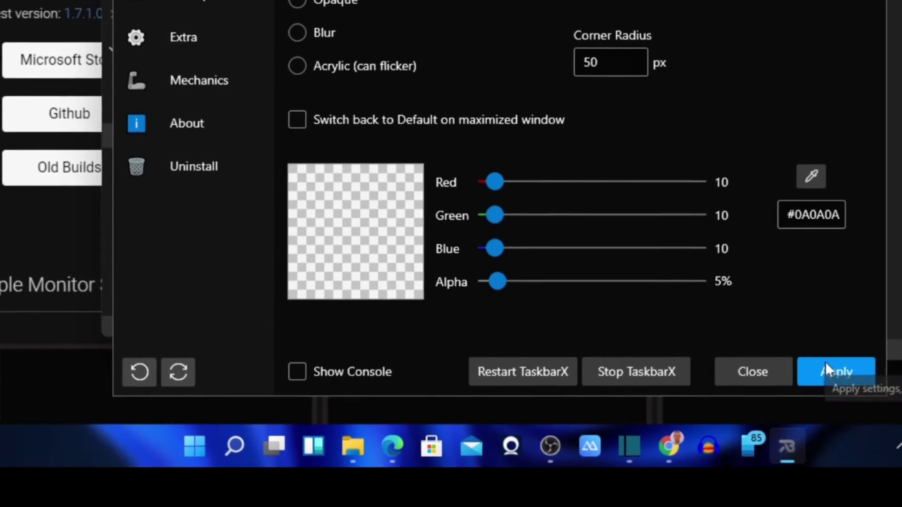
click(828, 371)
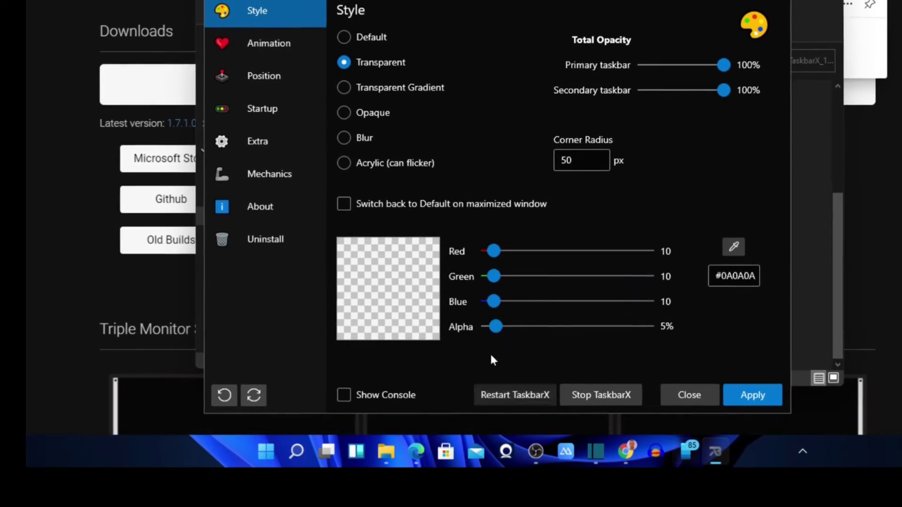
click(341, 83)
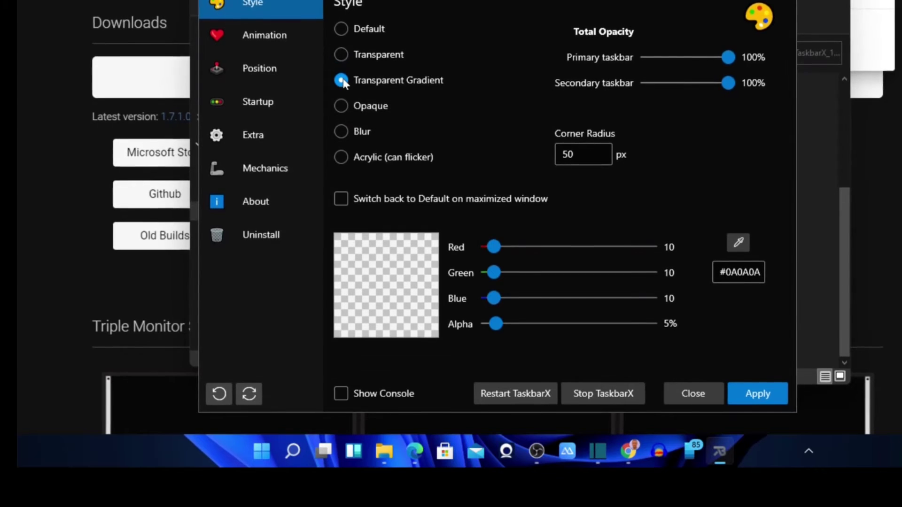
click(757, 390)
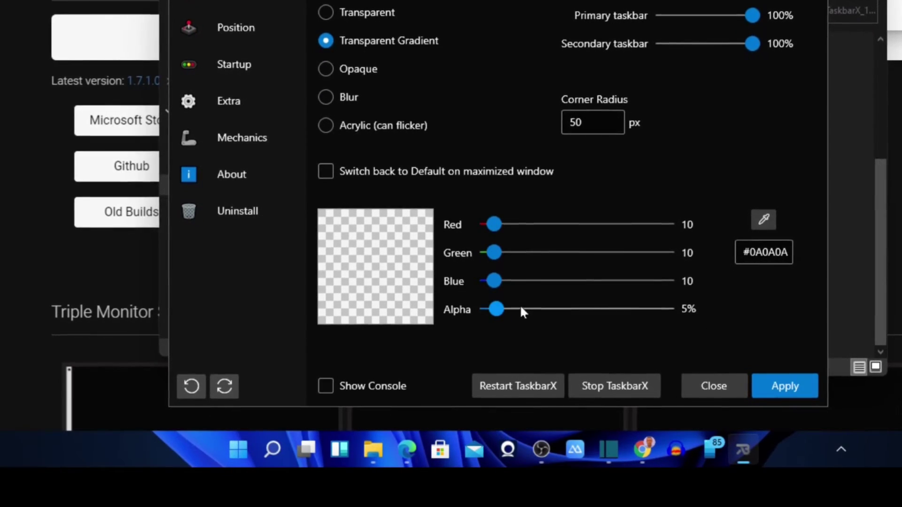
Try the Opaque and Blur taskbar styles, applying each one
click(328, 73)
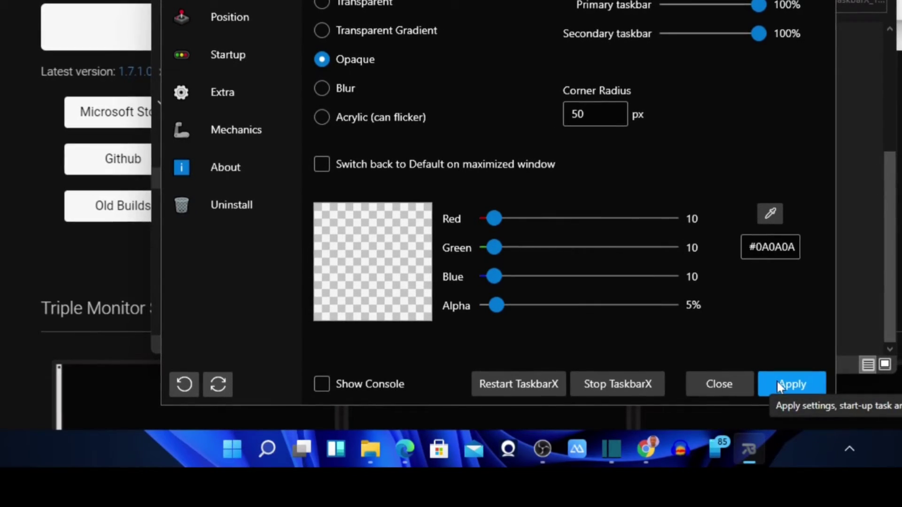
click(777, 381)
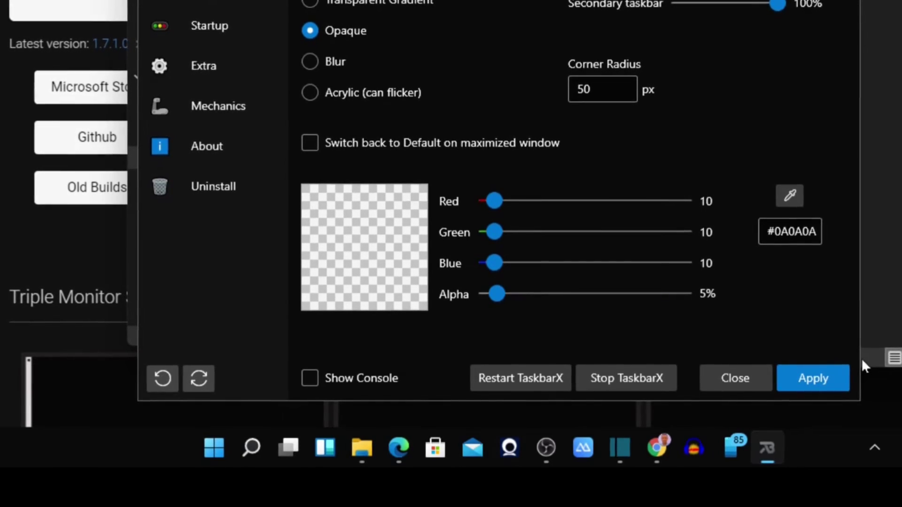
click(308, 57)
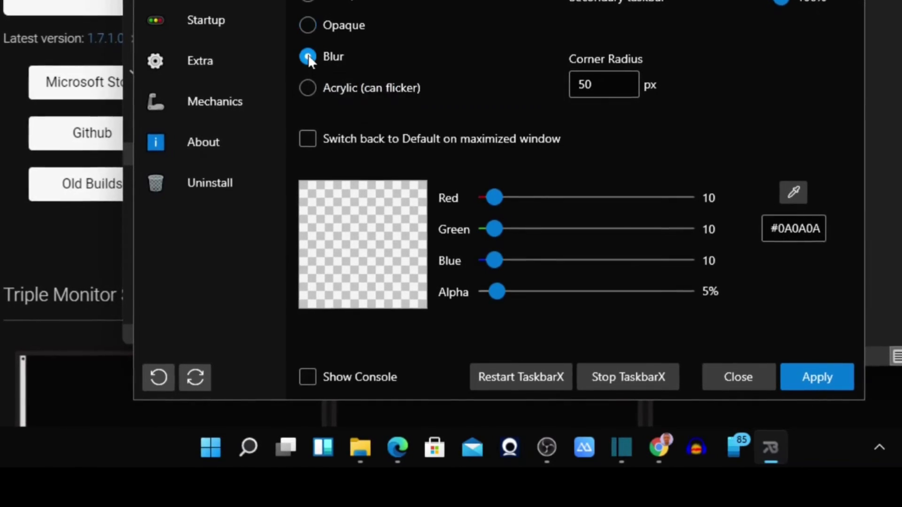
click(816, 375)
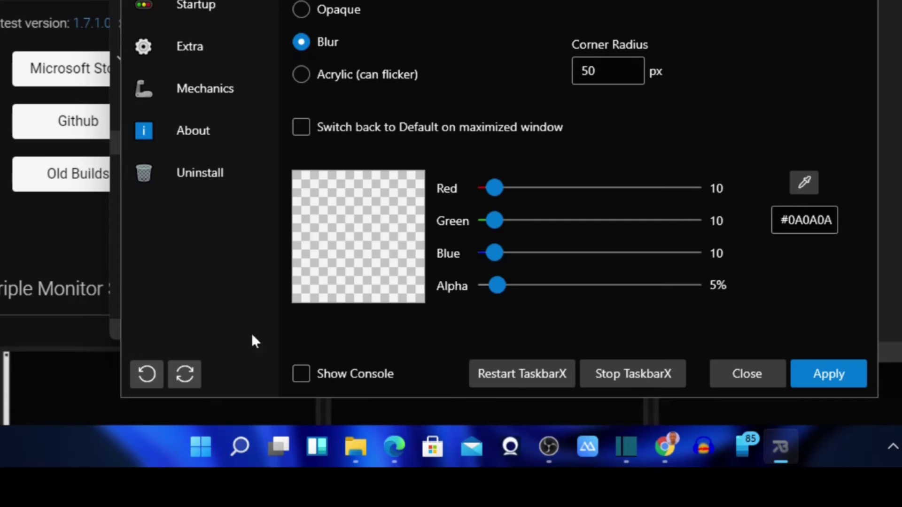
Try the Acrylic taskbar style, and apply a transparent style in its place
click(298, 74)
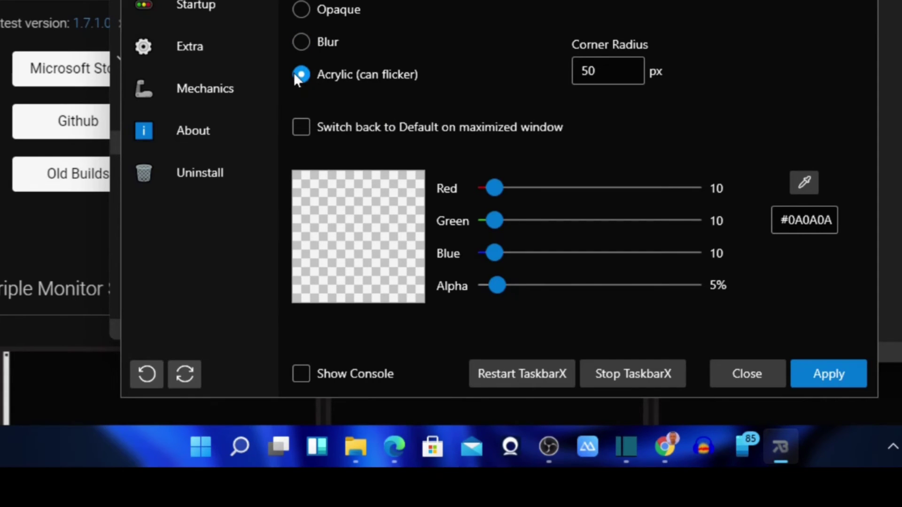
click(816, 382)
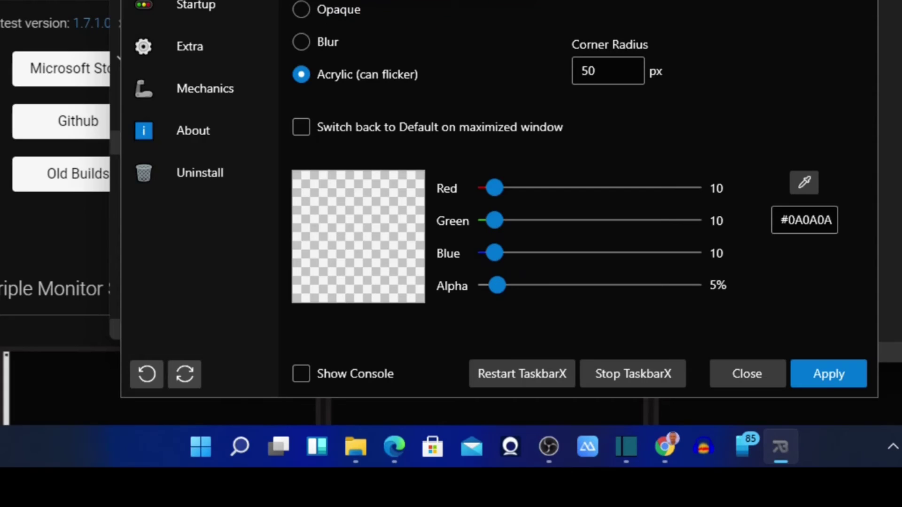
click(831, 378)
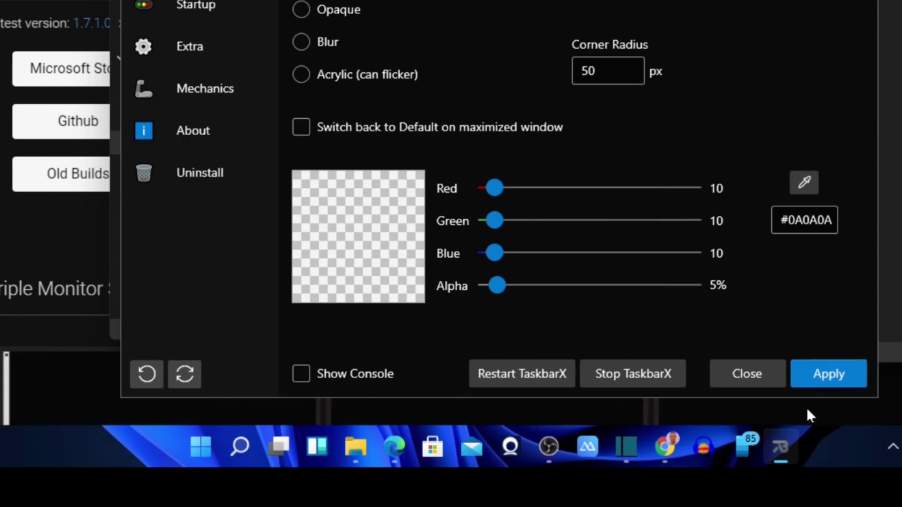
Close the TaskbarX Configurator, the TaskbarX folder windows and the browser windows to return to the desktop
key(alt+F4)
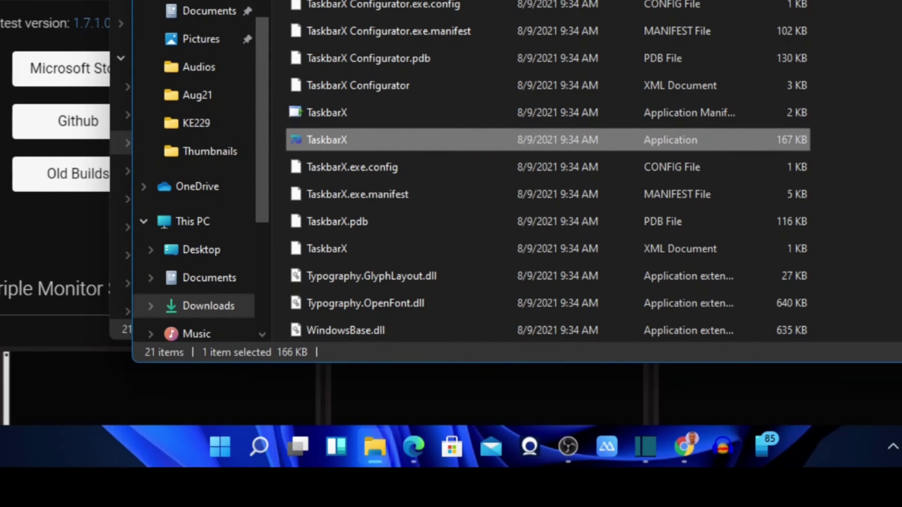
key(alt+F4)
key(alt+F4)
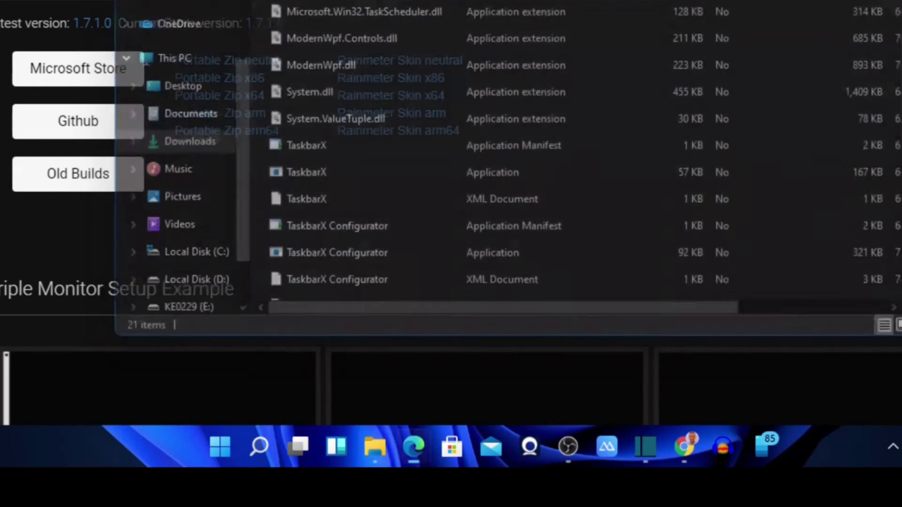
key(alt+F4)
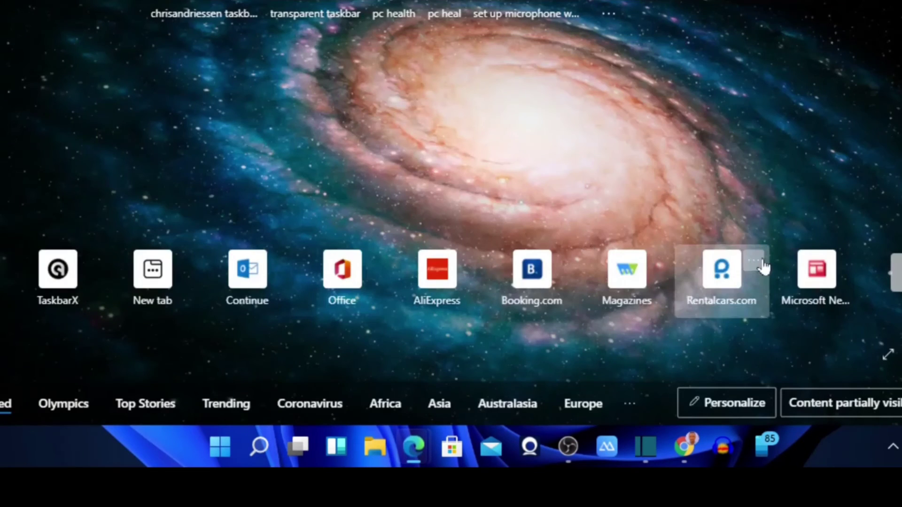
key(alt+F4)
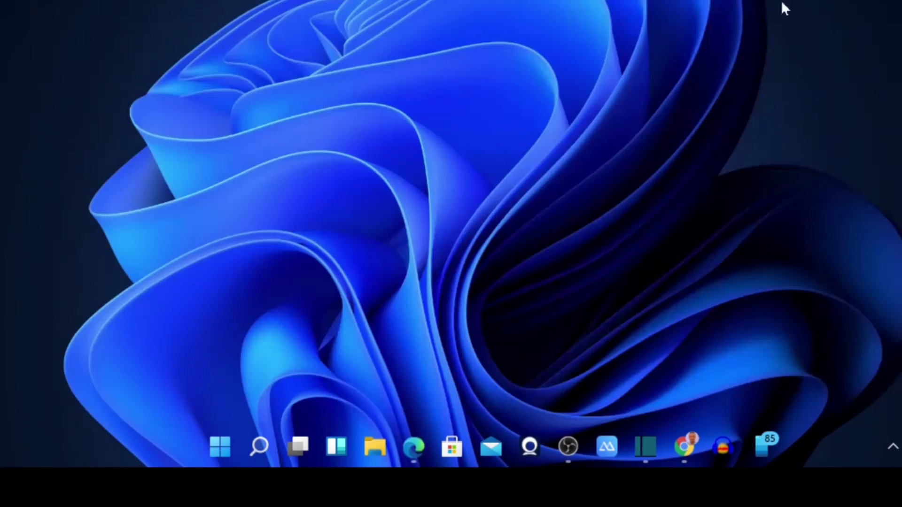